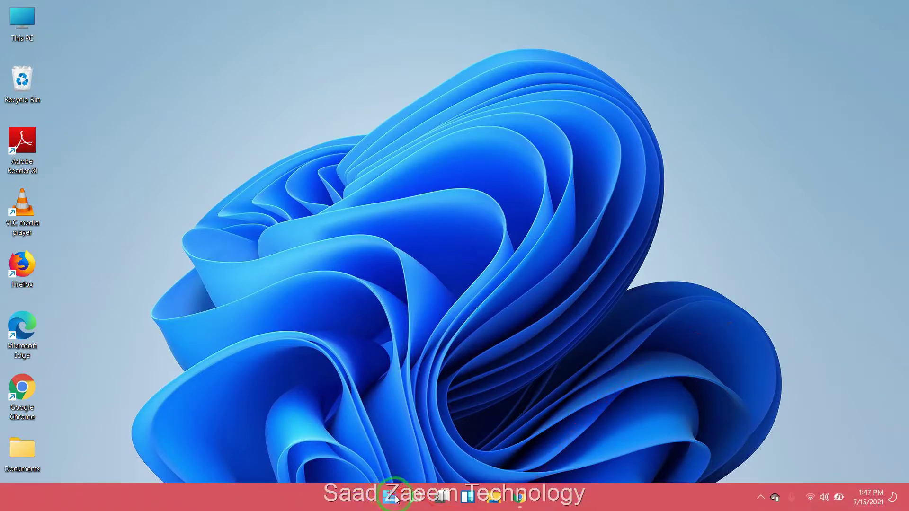
Launch Device Manager by searching 'Device Manager' in Windows Search.
{"action": "left_click", "coordinate": [414, 500]}
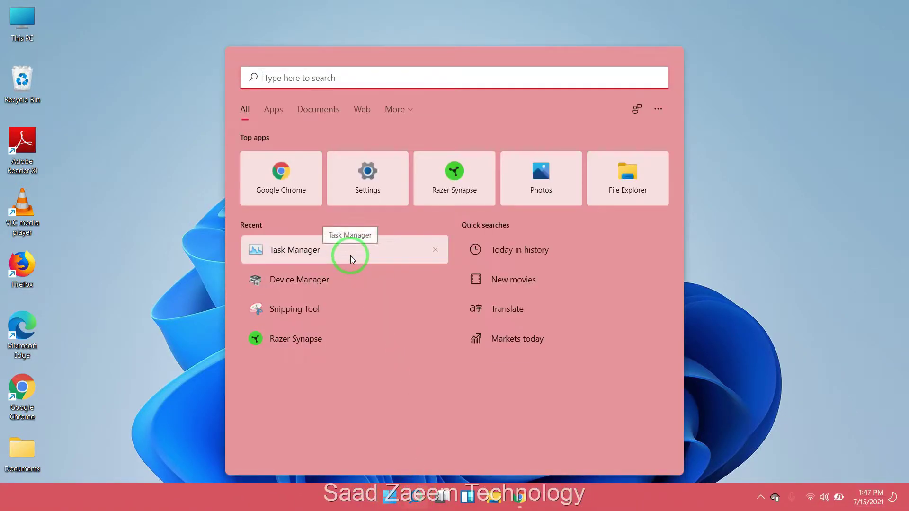
{"action": "type", "text": "Device Manager"}
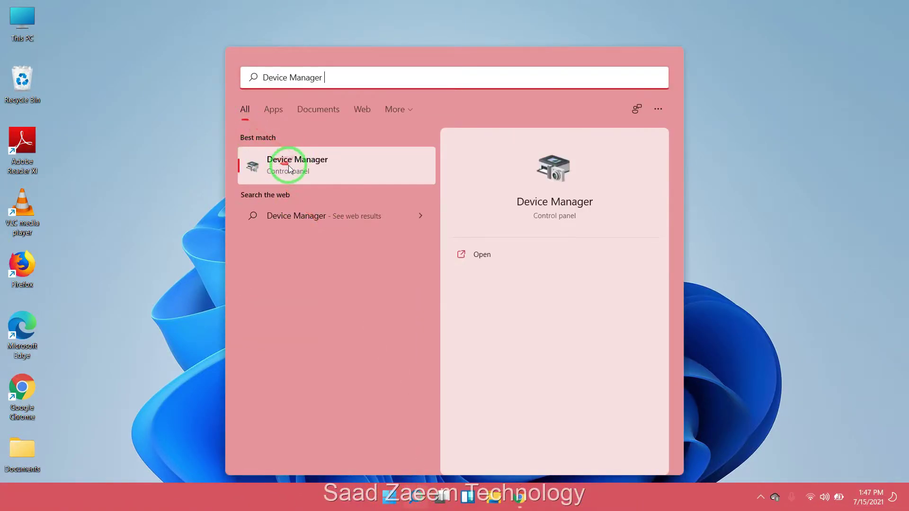
{"action": "left_click", "coordinate": [289, 165]}
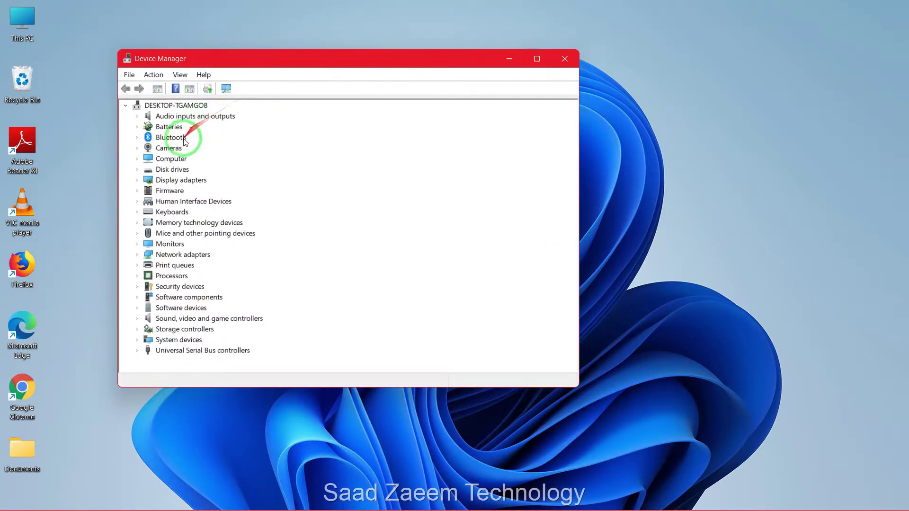
Choose Uninstall device for the HD WebCam under the Cameras category.
{"action": "double_click", "coordinate": [177, 149]}
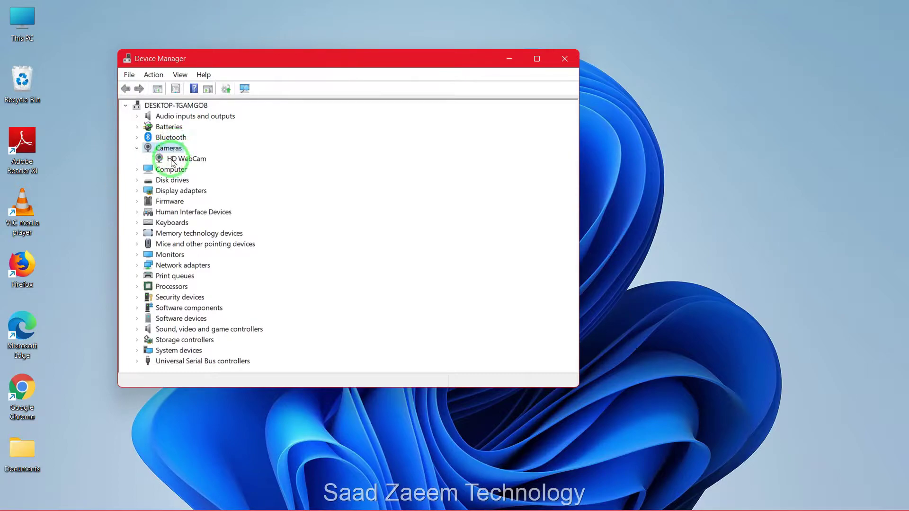
{"action": "left_click", "coordinate": [186, 160]}
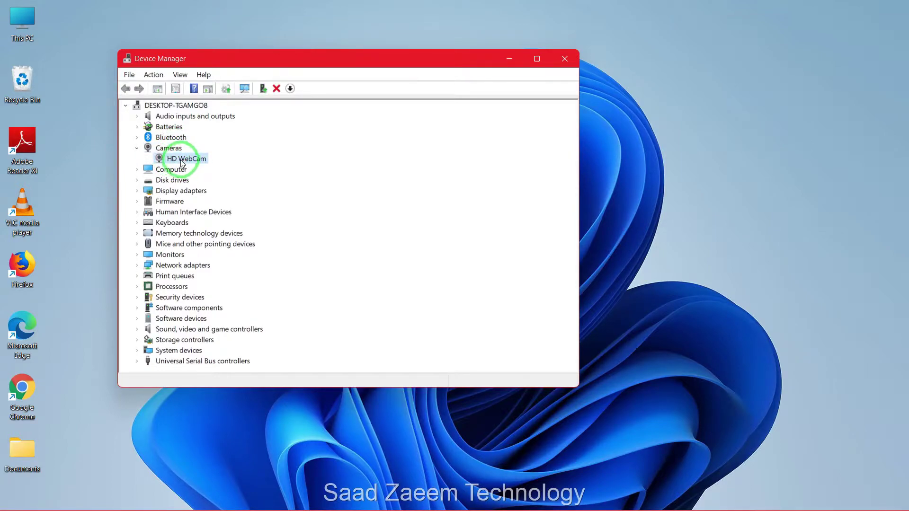
{"action": "right_click", "coordinate": [182, 162]}
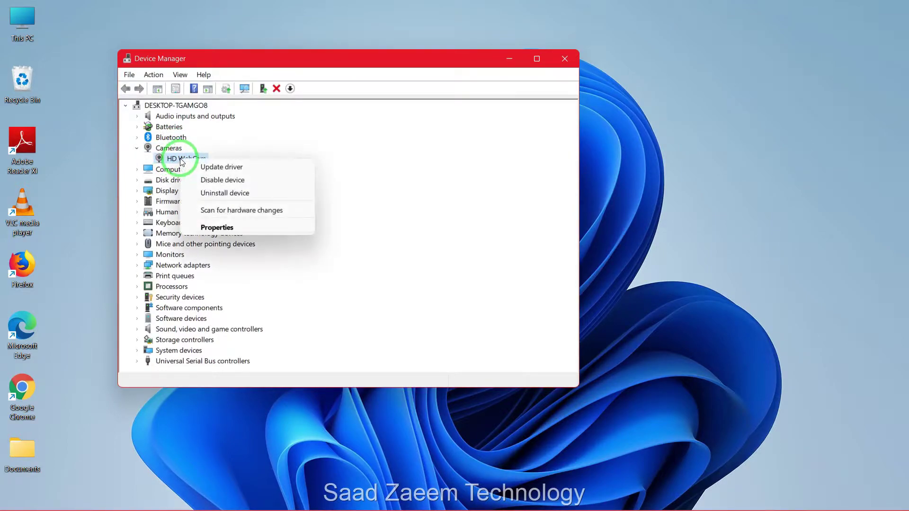
{"action": "left_click", "coordinate": [217, 193]}
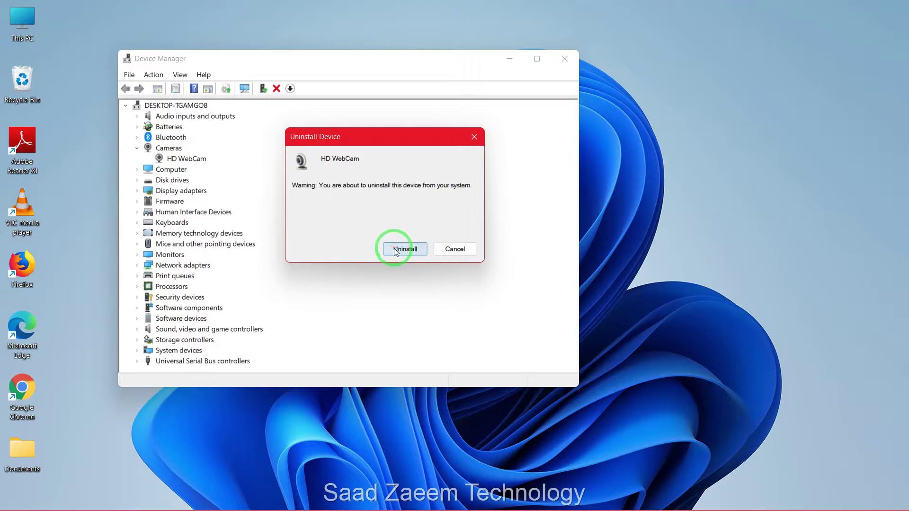
Uninstall the HD WebCam, then scan for hardware changes to redetect it.
{"action": "left_click", "coordinate": [392, 249]}
{"action": "left_click_drag", "start_coordinate": [226, 62], "coordinate": [241, 59]}
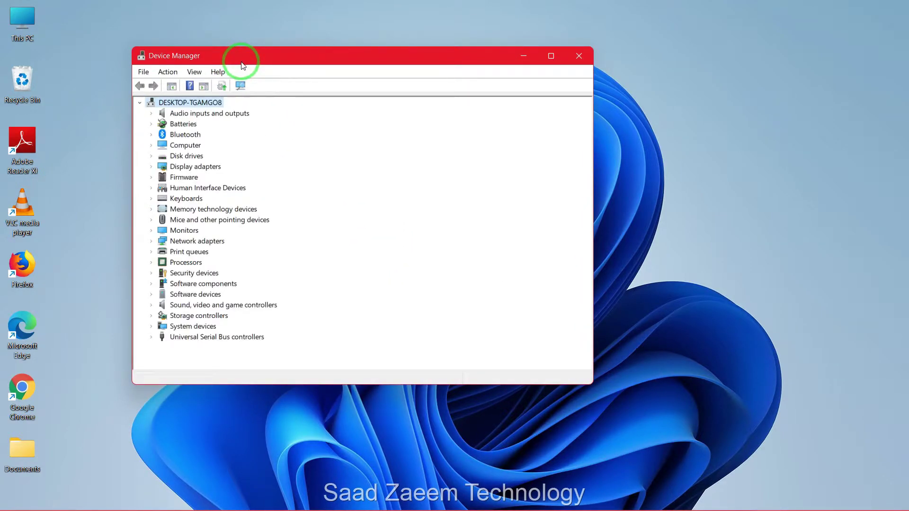
{"action": "left_click", "coordinate": [240, 87]}
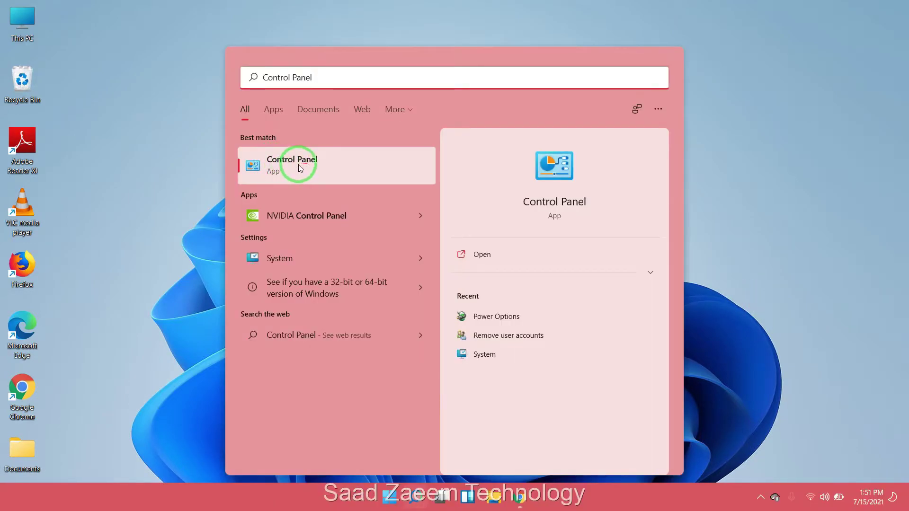
Open Control Panel and reach the Troubleshooting page by searching 'Trouble'.
{"action": "left_click", "coordinate": [300, 168]}
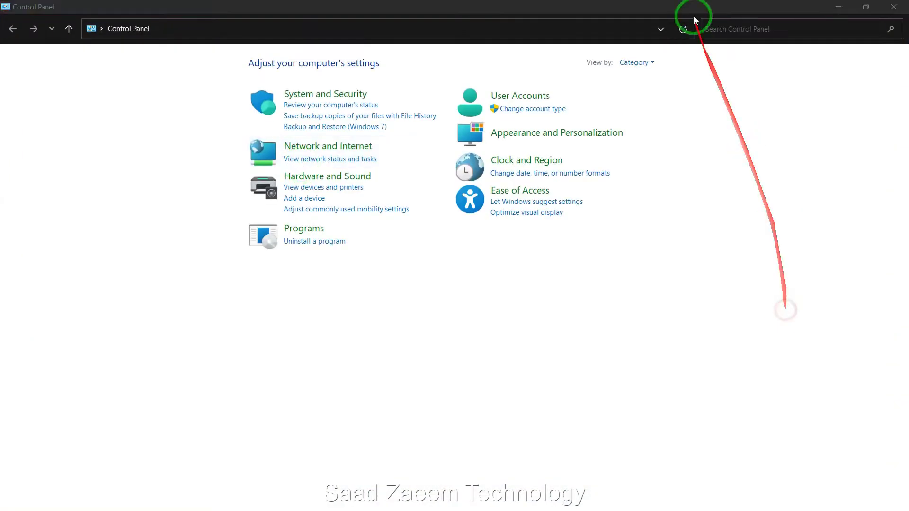
{"action": "left_click", "coordinate": [727, 32]}
{"action": "type", "text": "Trouble"}
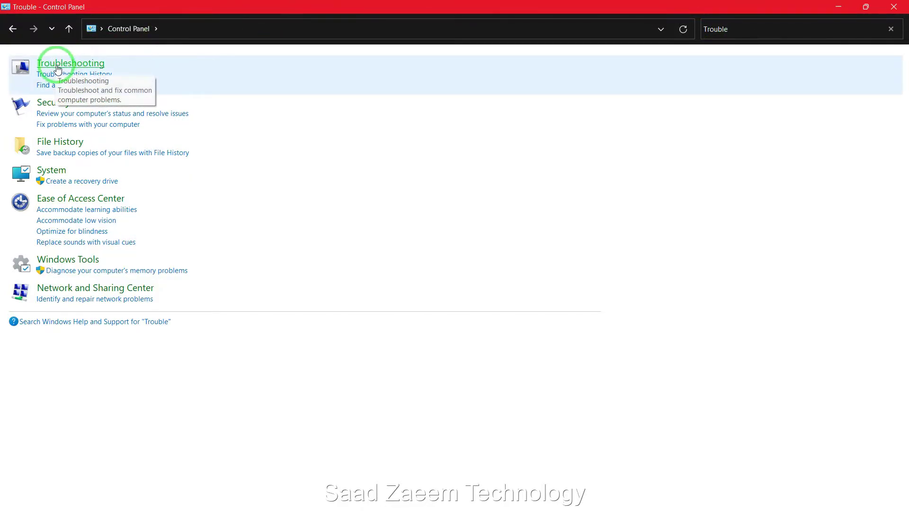
{"action": "left_click", "coordinate": [58, 69]}
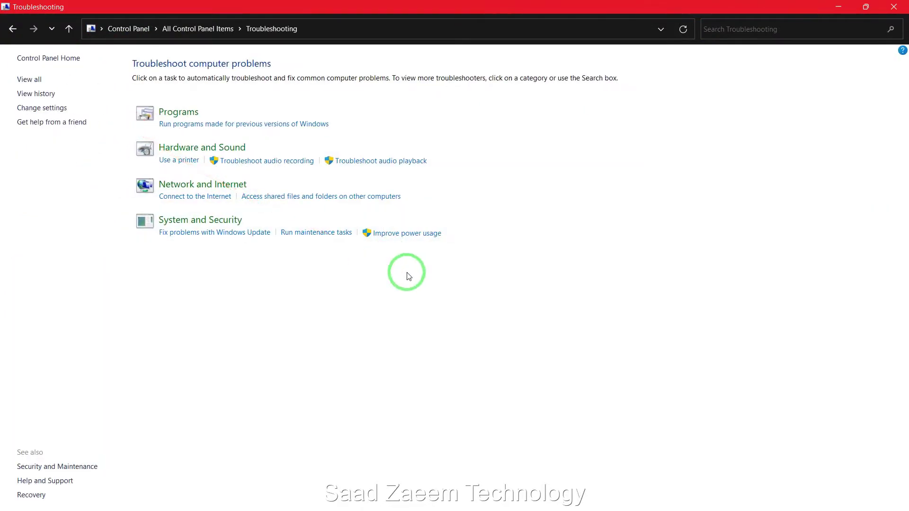
Launch the Windows Store Apps troubleshooter from the full troubleshooter list.
{"action": "left_click", "coordinate": [25, 80]}
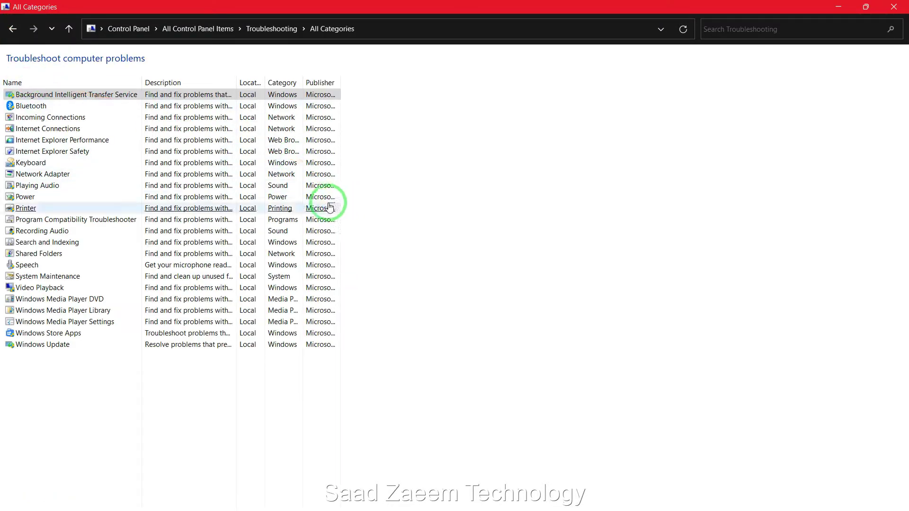
{"action": "left_click", "coordinate": [322, 333]}
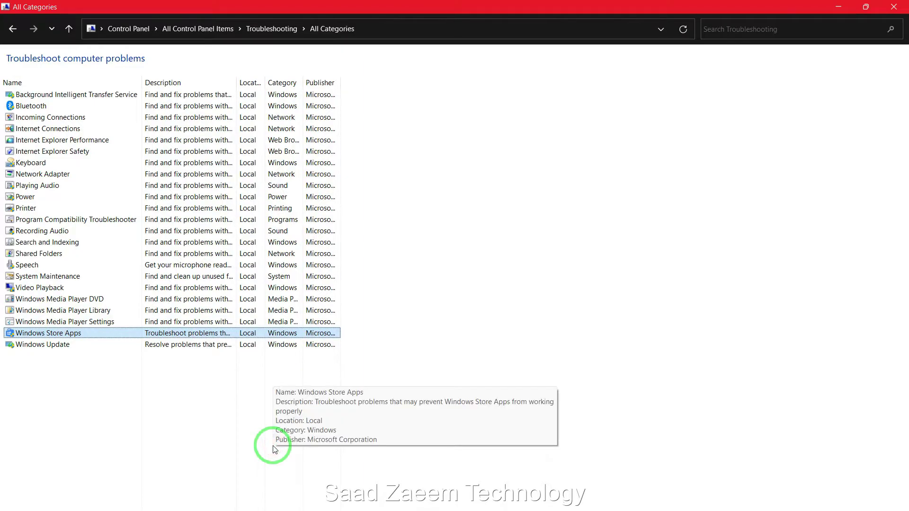
{"action": "key", "text": "Return"}
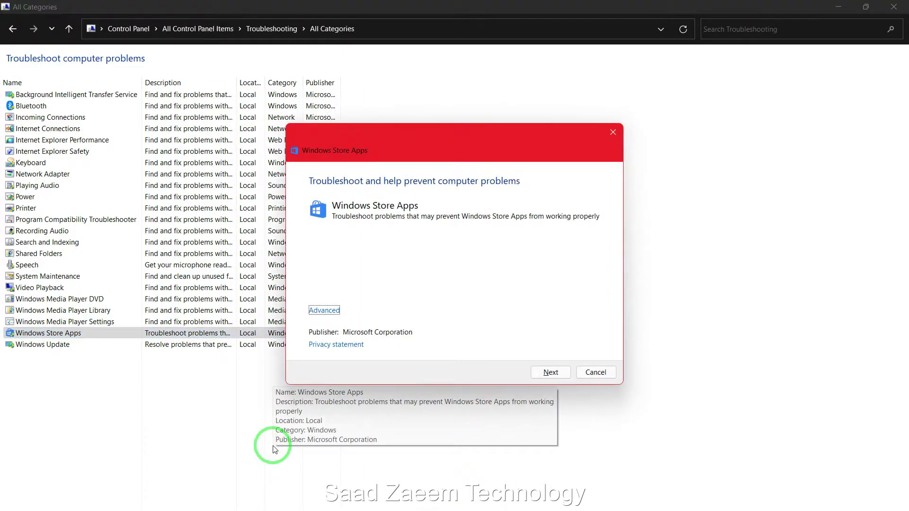
Run the Windows Store Apps troubleshooter.
{"action": "left_click", "coordinate": [549, 373]}
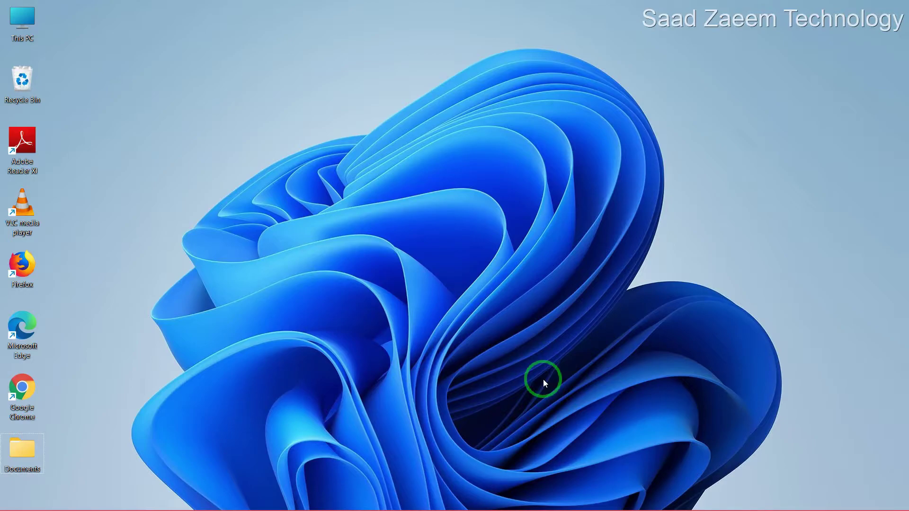
Launch Registry Editor by running 'regedit' from the Run dialog.
{"action": "key", "text": "super+r"}
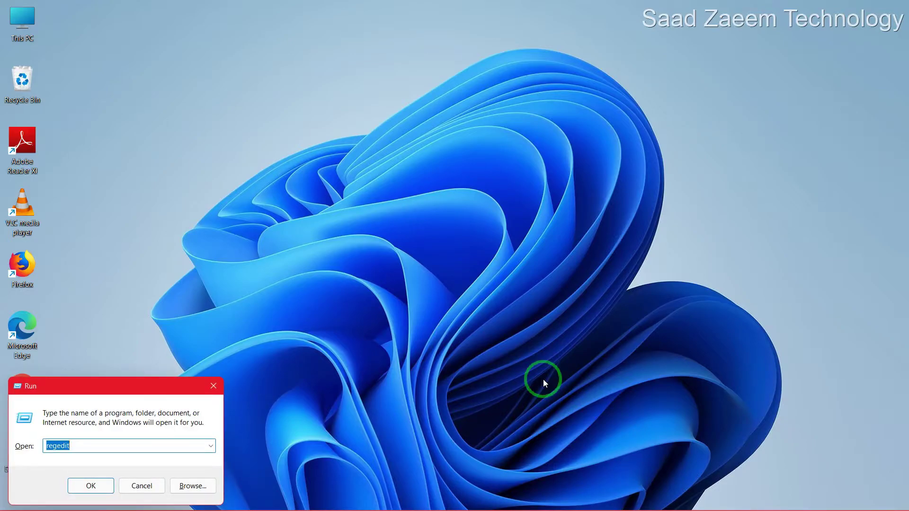
{"action": "type", "text": "regedit"}
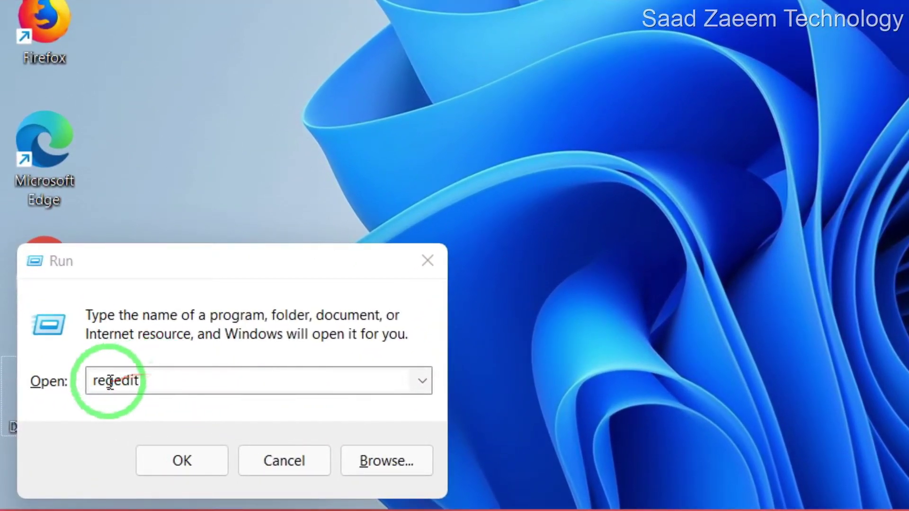
{"action": "left_click", "coordinate": [189, 462]}
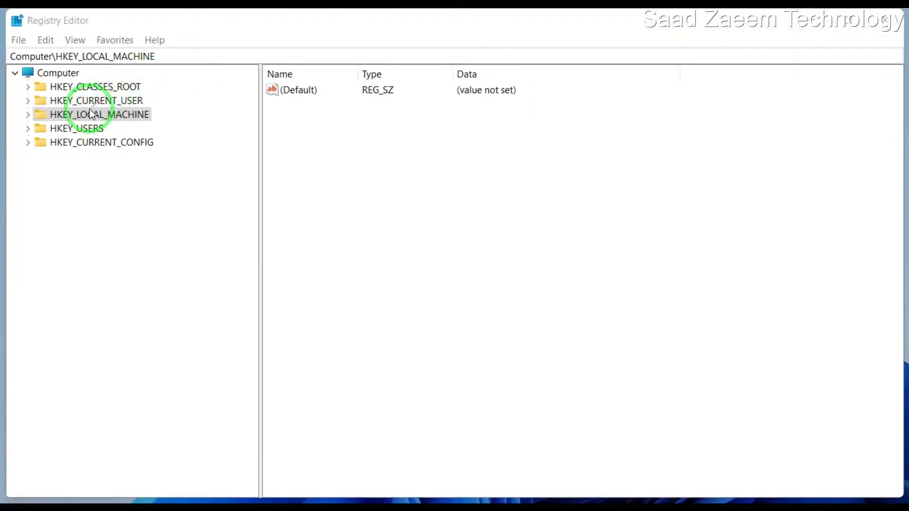
Navigate to HKEY_LOCAL_MACHINE\SOFTWARE\Microsoft\Windows Media Foundation\Platform.
{"action": "double_click", "coordinate": [57, 119]}
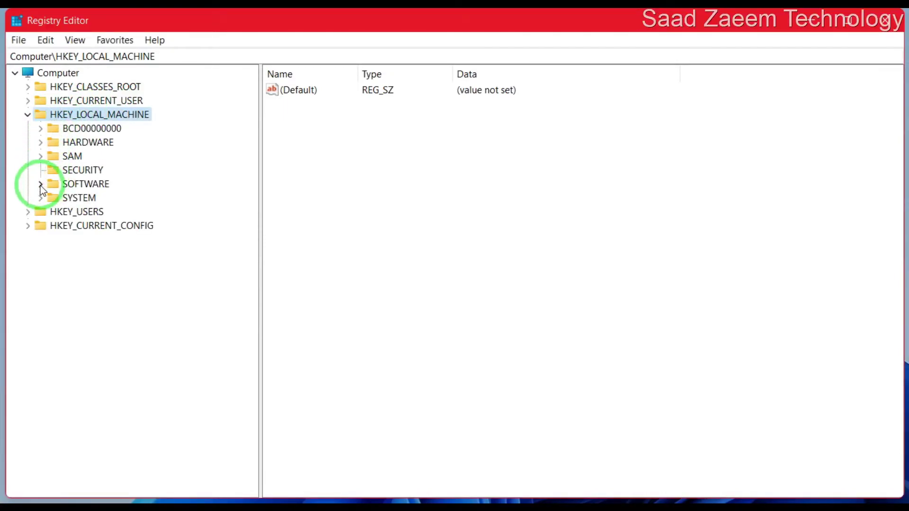
{"action": "double_click", "coordinate": [55, 186]}
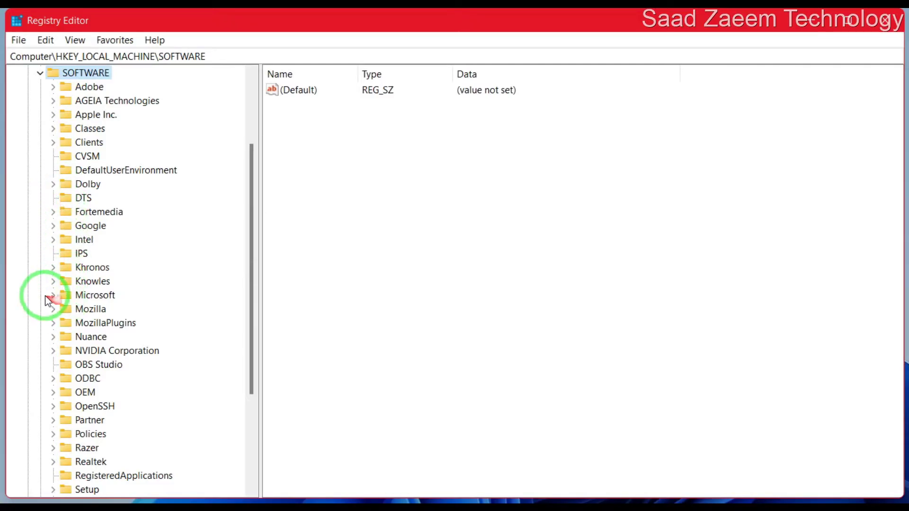
{"action": "scroll", "coordinate": [53, 294], "scroll_direction": "down", "scroll_amount": 4}
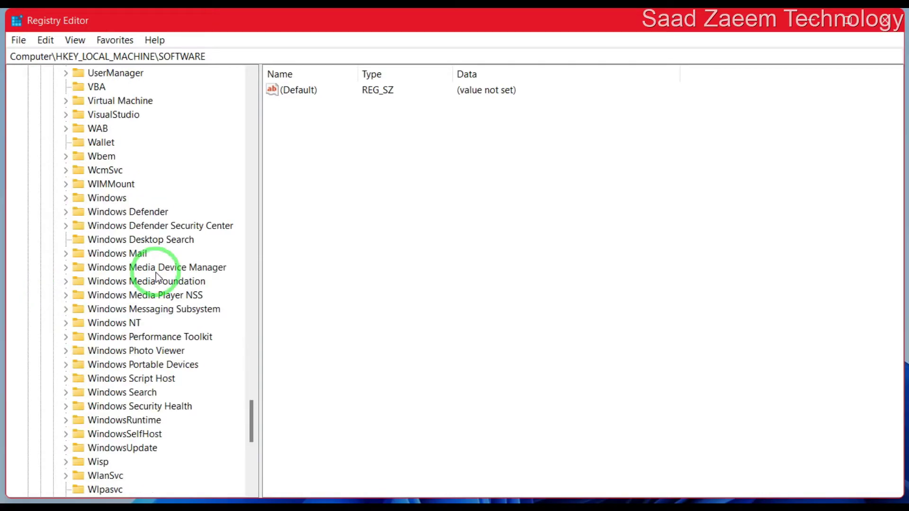
{"action": "left_click_drag", "start_coordinate": [84, 278], "coordinate": [192, 279]}
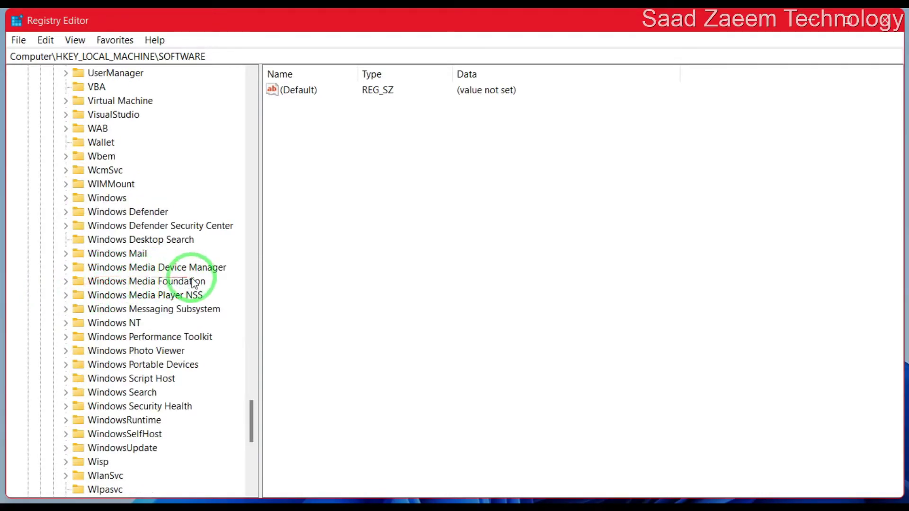
{"action": "left_click", "coordinate": [65, 281]}
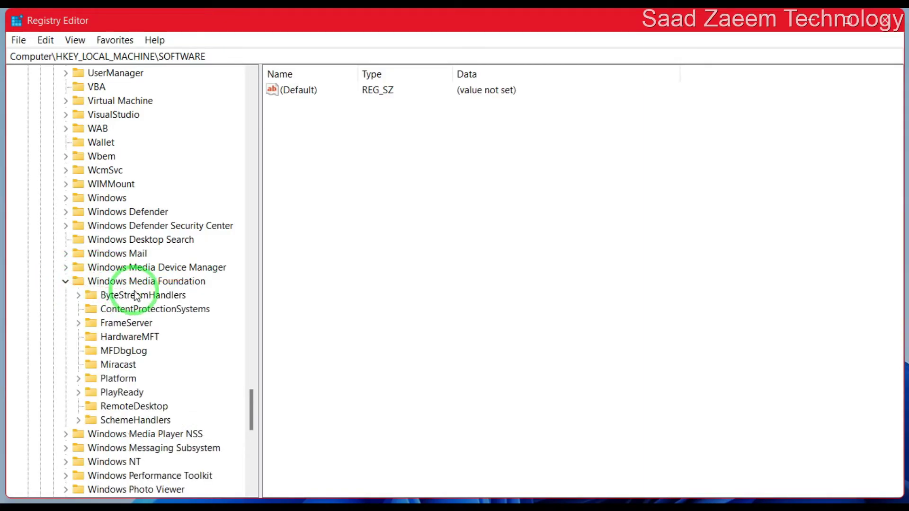
{"action": "left_click", "coordinate": [92, 379]}
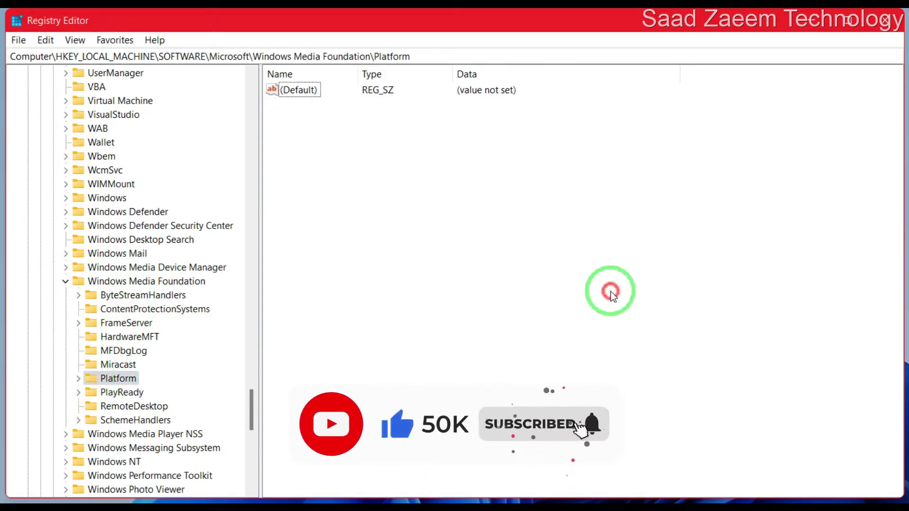
Add a new DWORD (32-bit) value named EnableFrameServerMode under Platform.
{"action": "right_click", "coordinate": [469, 214]}
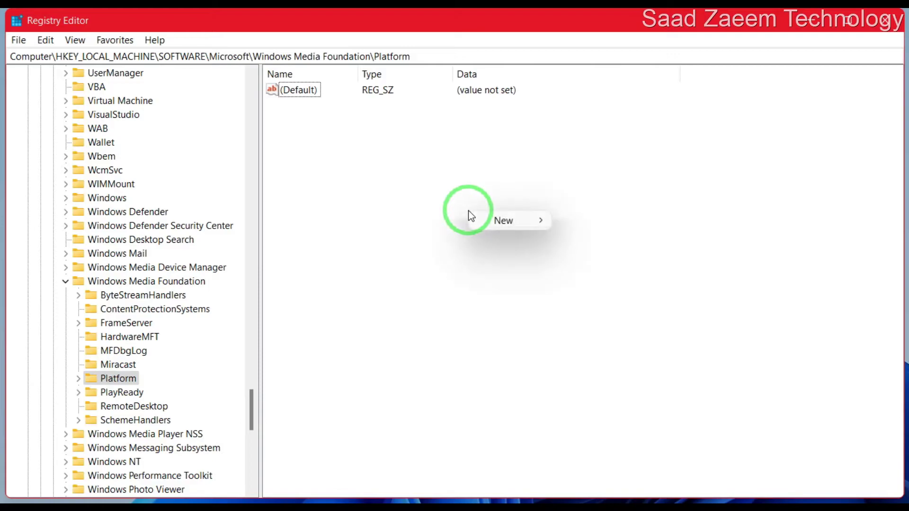
{"action": "mouse_move", "coordinate": [495, 223]}
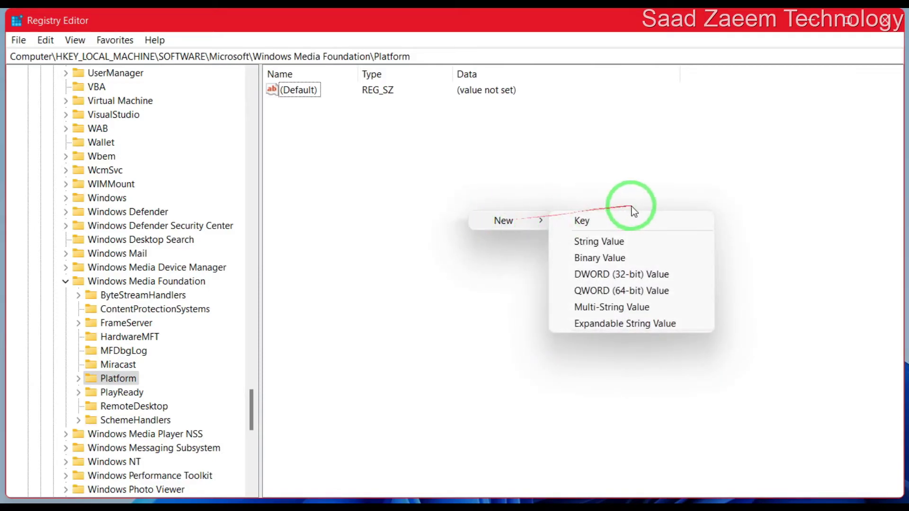
{"action": "left_click", "coordinate": [618, 275]}
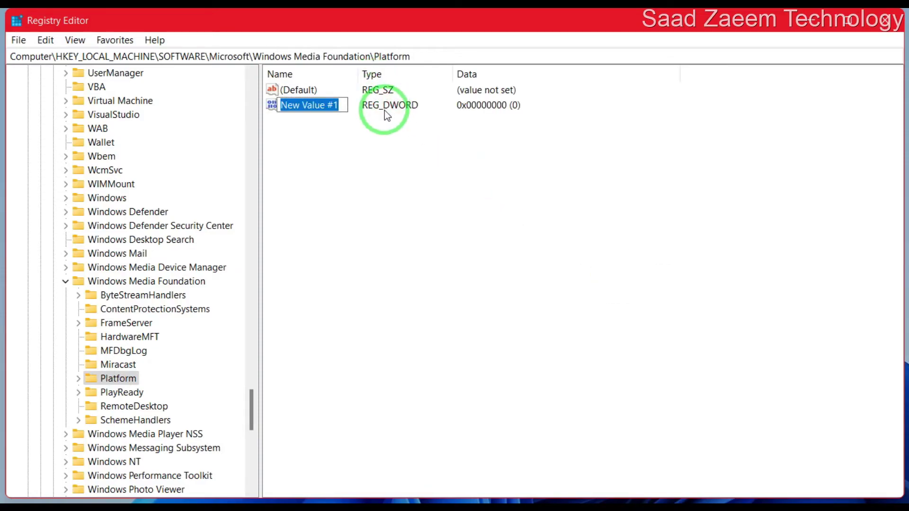
{"action": "key", "text": "BackSpace"}
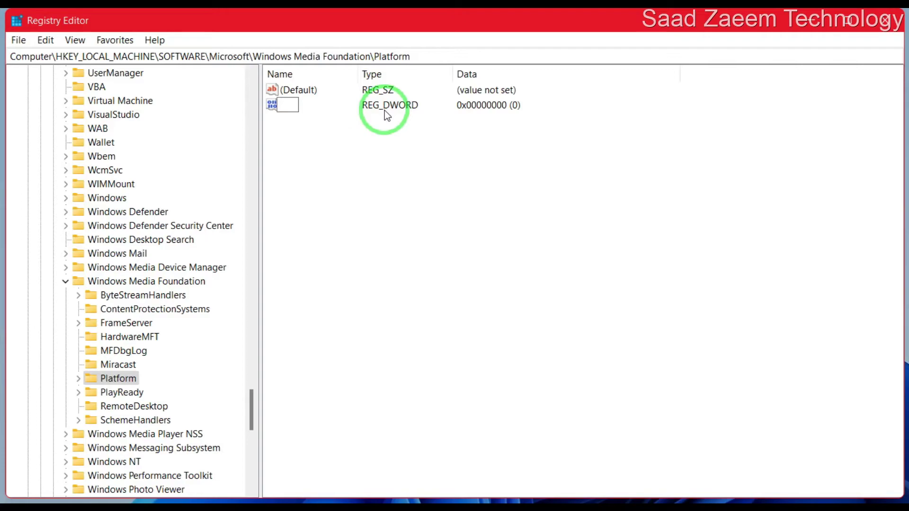
{"action": "type", "text": "EnableFrameServerMode"}
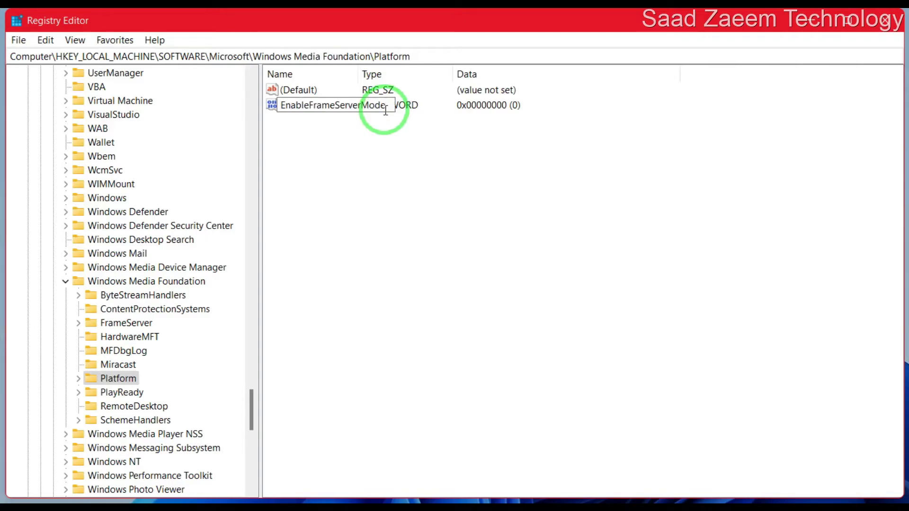
{"action": "key", "text": "Return"}
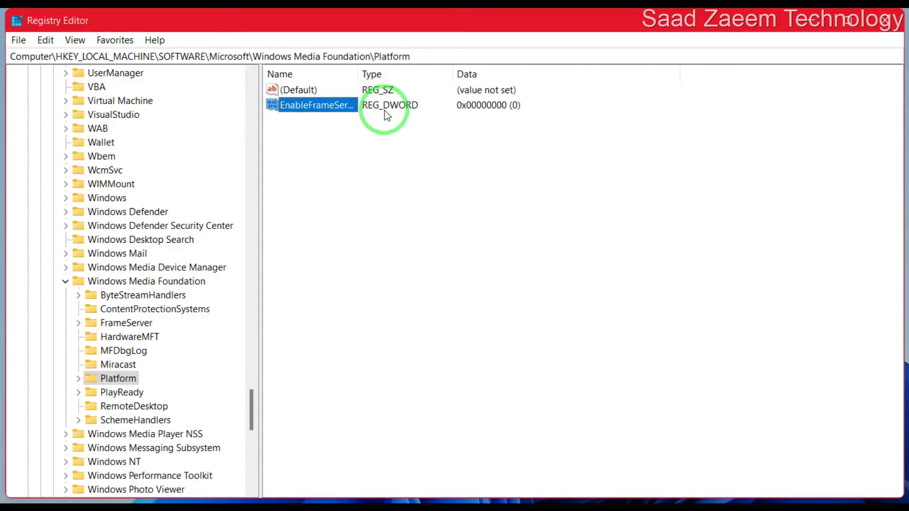
Set EnableFrameServerMode's value data to 0.
{"action": "right_click", "coordinate": [384, 109]}
{"action": "left_click", "coordinate": [331, 105]}
{"action": "right_click", "coordinate": [332, 105]}
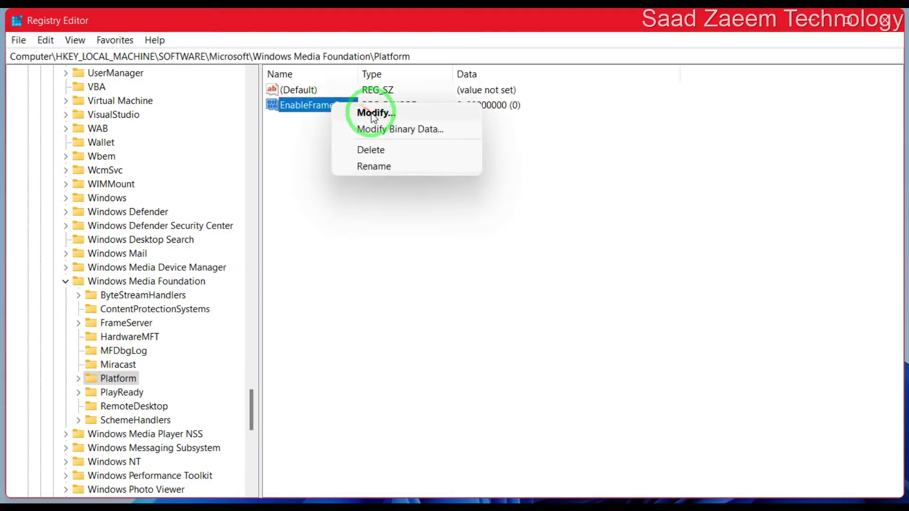
{"action": "left_click", "coordinate": [371, 113]}
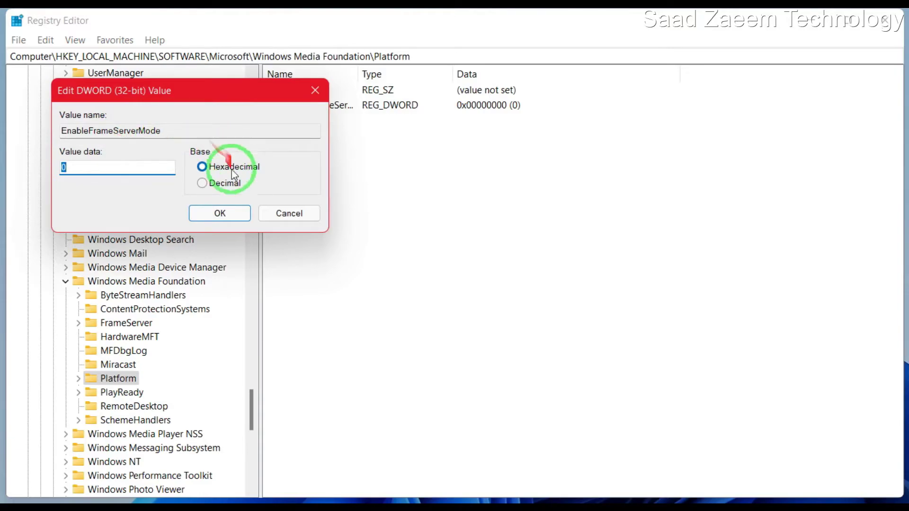
{"action": "left_click", "coordinate": [233, 216]}
{"action": "left_click", "coordinate": [532, 229]}
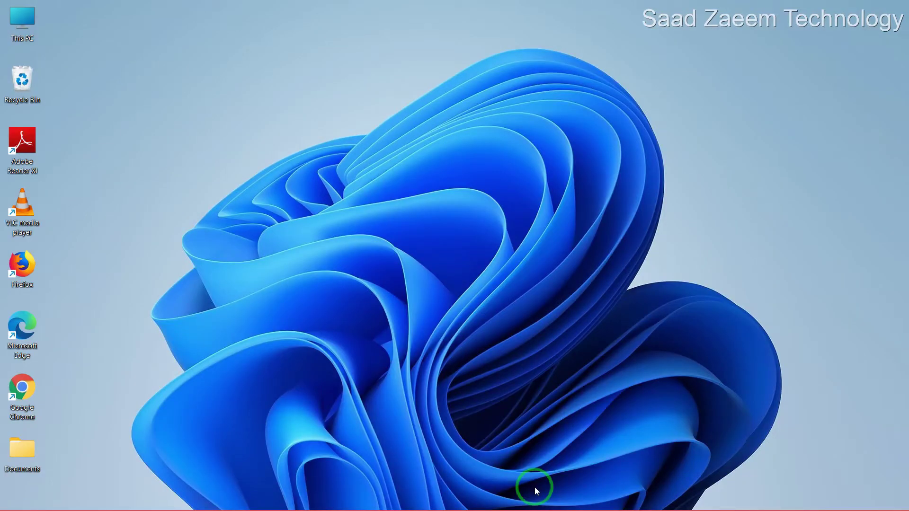
Open the Settings app by searching 'sett' from Start.
{"action": "key", "text": "super"}
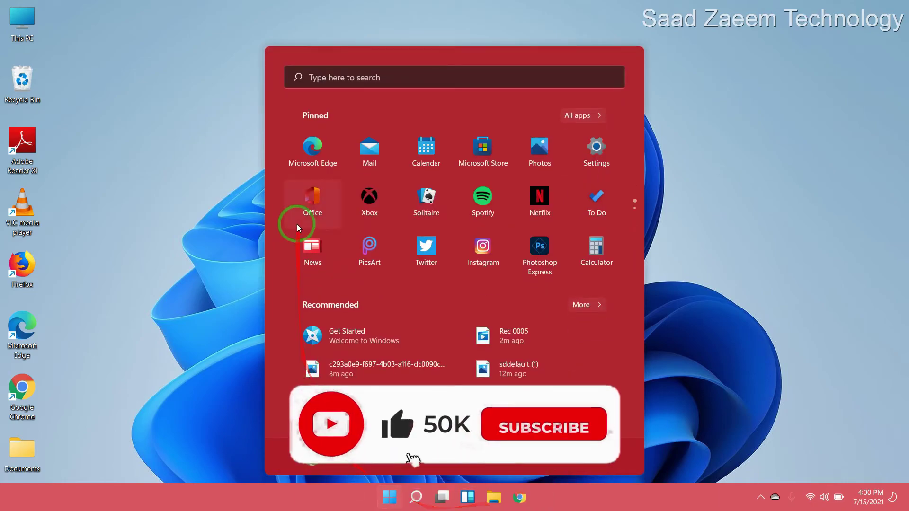
{"action": "left_click", "coordinate": [365, 79]}
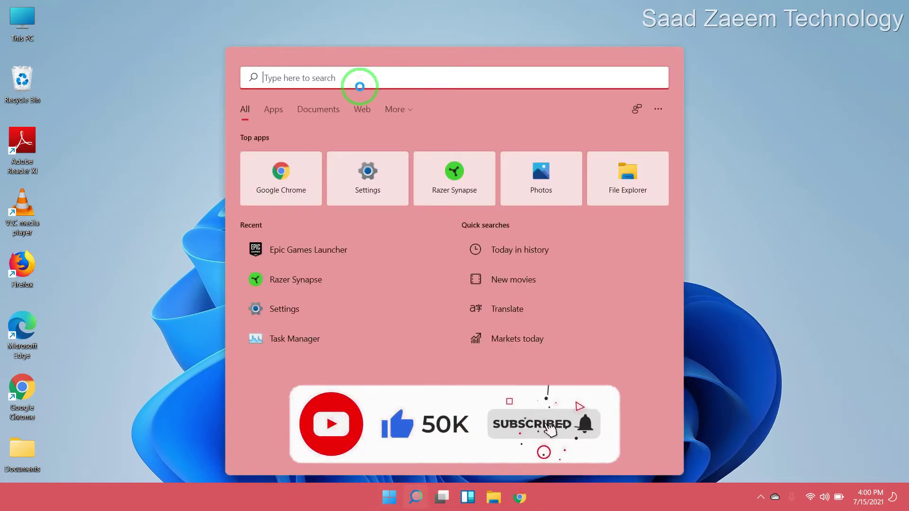
{"action": "type", "text": "sett"}
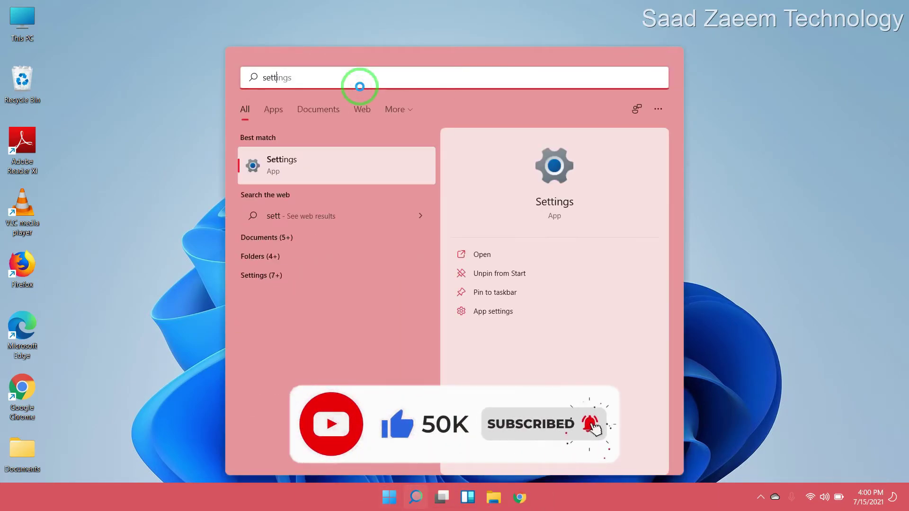
{"action": "left_click", "coordinate": [320, 167]}
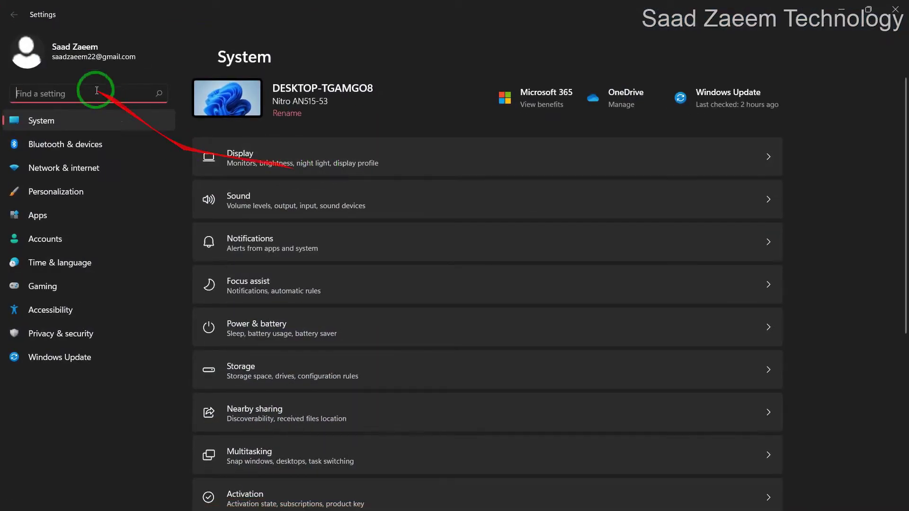
Search Settings for 'Camera' and open the camera privacy settings.
{"action": "left_click", "coordinate": [70, 97]}
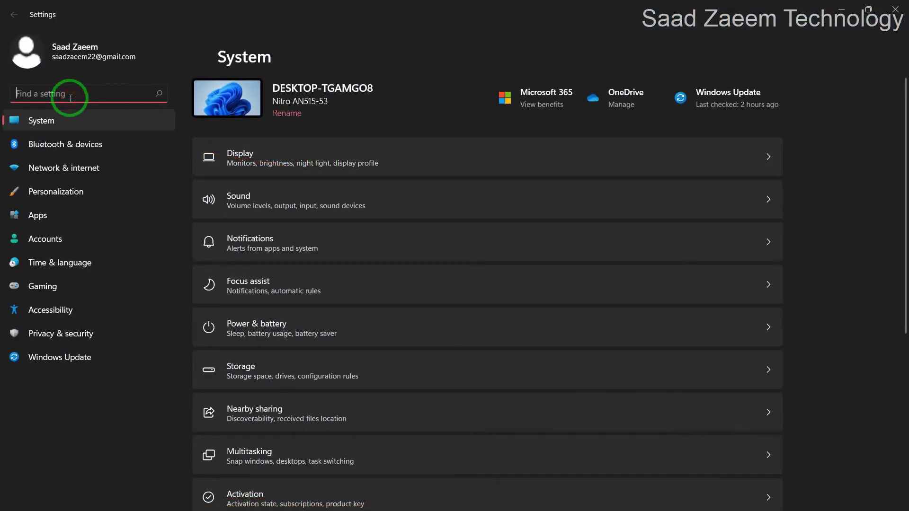
{"action": "type", "text": "Camera"}
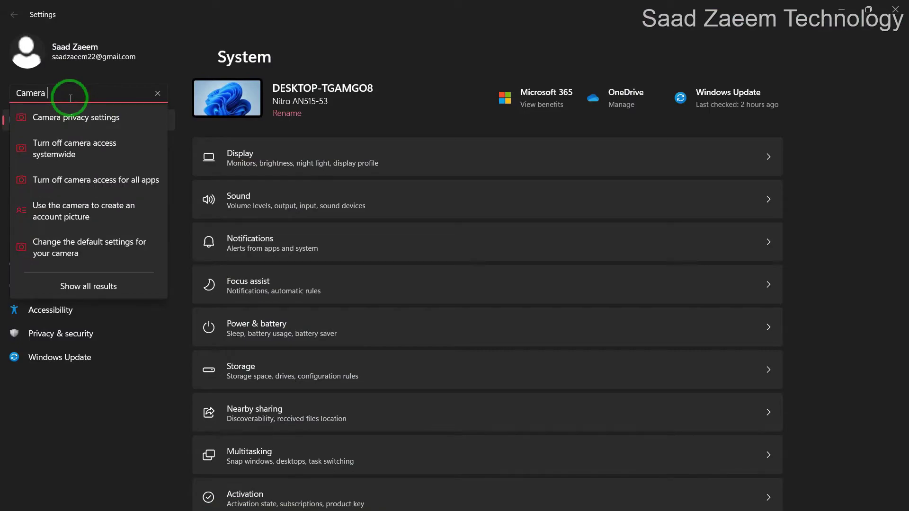
{"action": "left_click", "coordinate": [62, 126]}
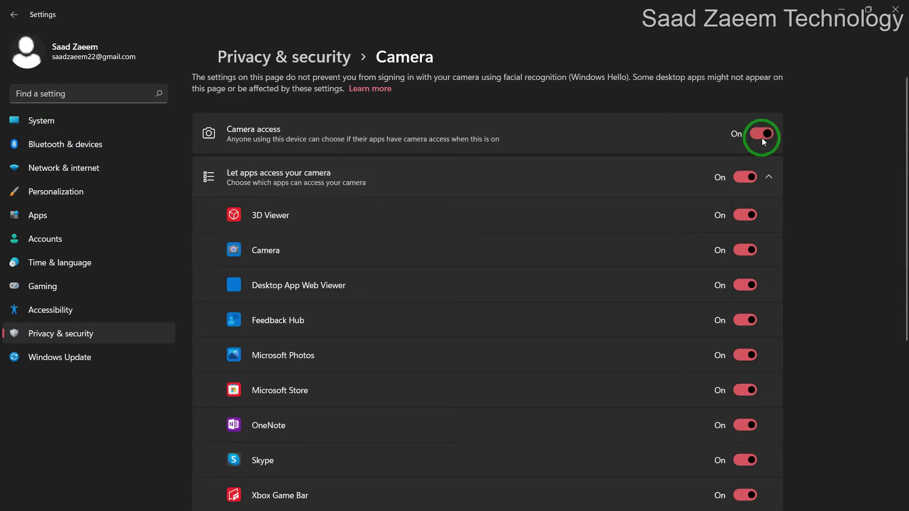
Scroll through the Camera privacy page to confirm camera access and every app's camera permission are On.
{"action": "scroll", "coordinate": [828, 279], "scroll_direction": "down", "scroll_amount": 1}
{"action": "scroll", "coordinate": [828, 279], "scroll_direction": "down", "scroll_amount": 1}
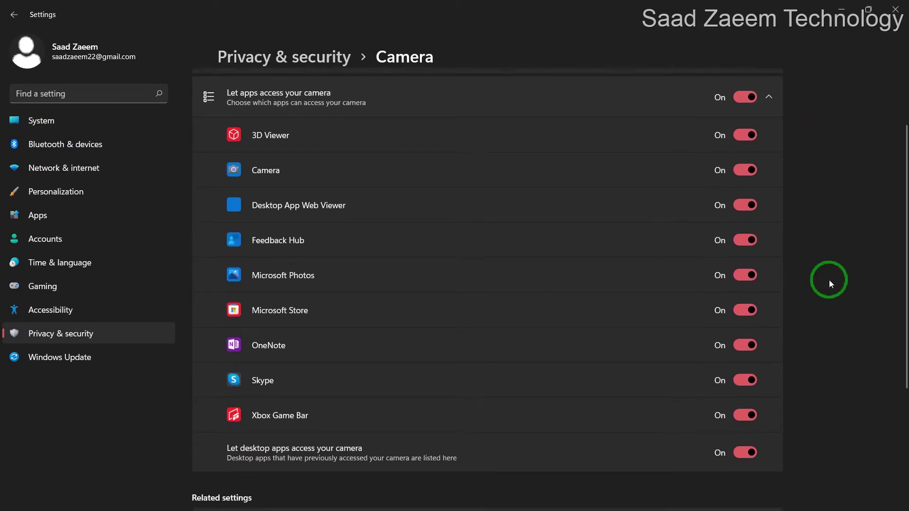
{"action": "scroll", "coordinate": [828, 280], "scroll_direction": "up", "scroll_amount": 1}
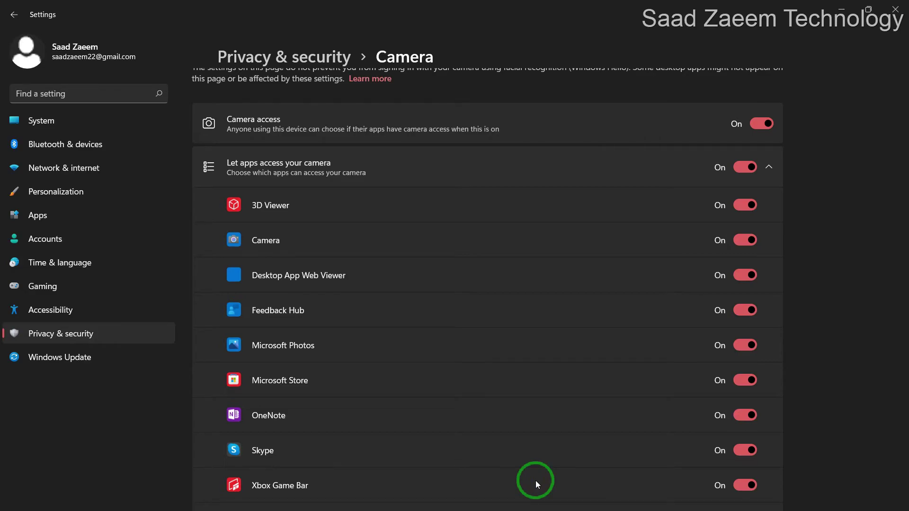
Search the Apps & features list for 'Camera' and open the Camera app's more-actions menu.
{"action": "left_click", "coordinate": [44, 217]}
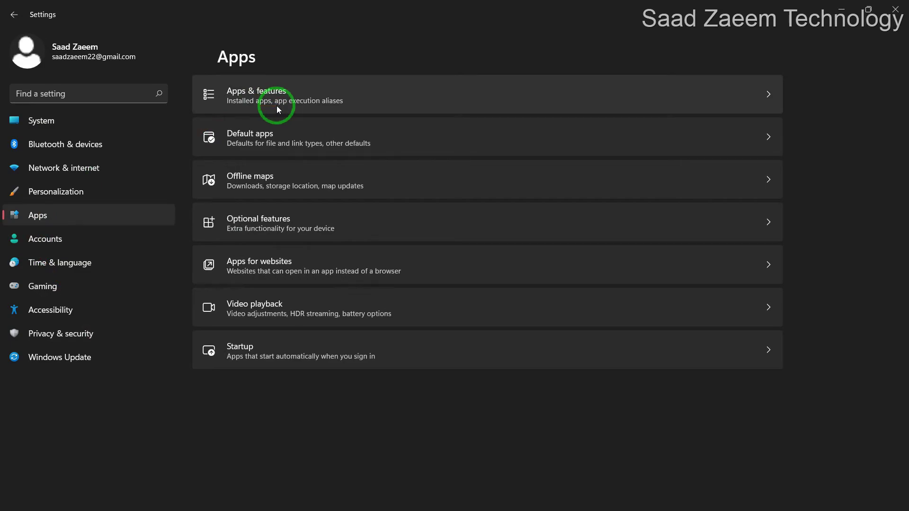
{"action": "left_click", "coordinate": [277, 108]}
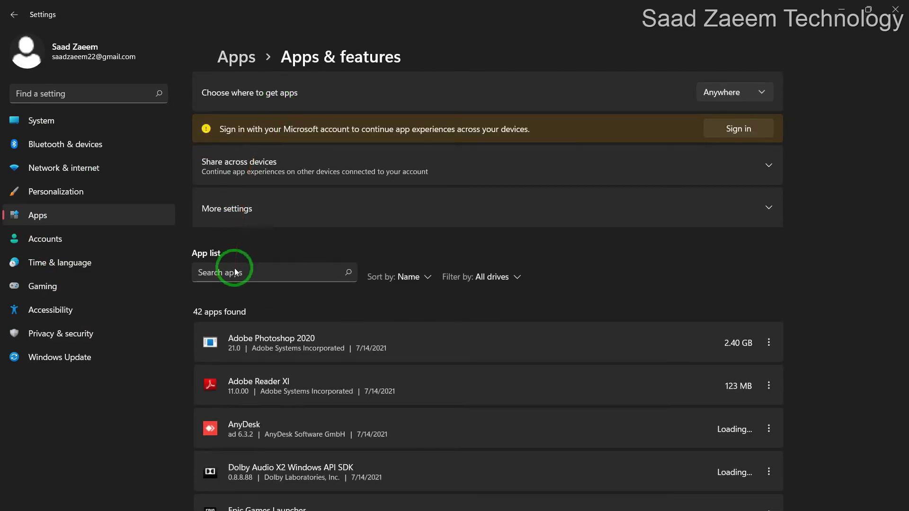
{"action": "left_click", "coordinate": [234, 268]}
{"action": "type", "text": "C"}
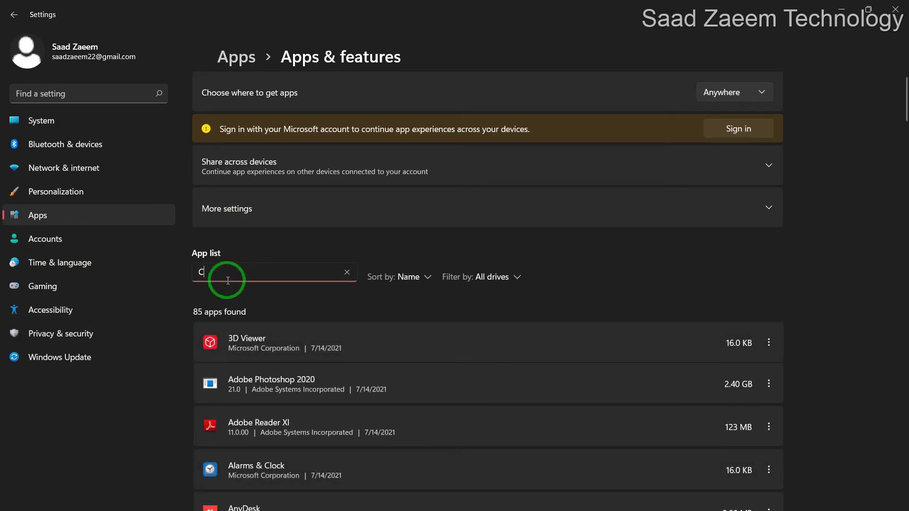
{"action": "type", "text": "amera"}
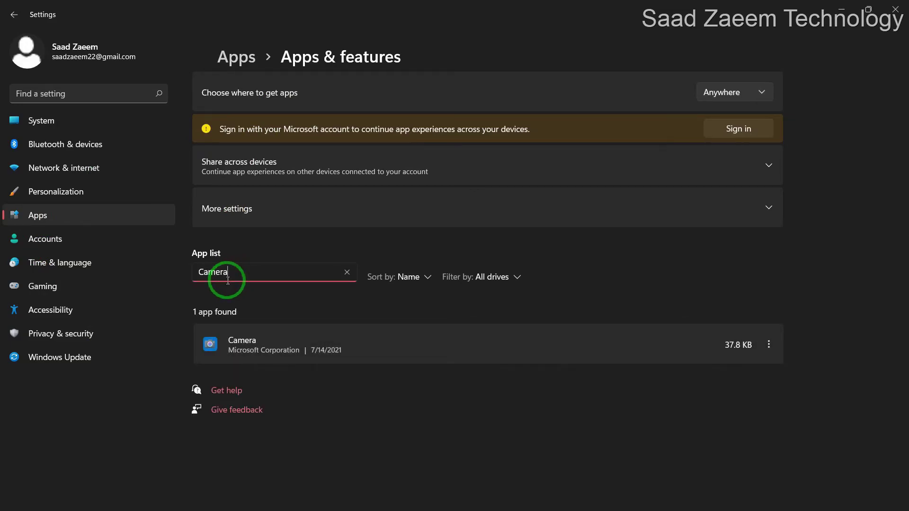
{"action": "left_click", "coordinate": [768, 350]}
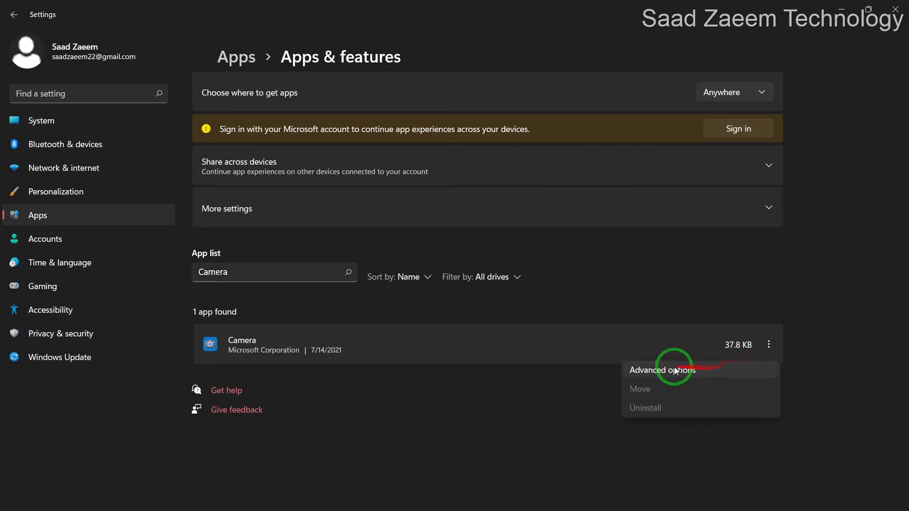
Open the Camera app's Advanced options and scroll down to its Terminate, Repair and Reset options.
{"action": "left_click", "coordinate": [703, 370]}
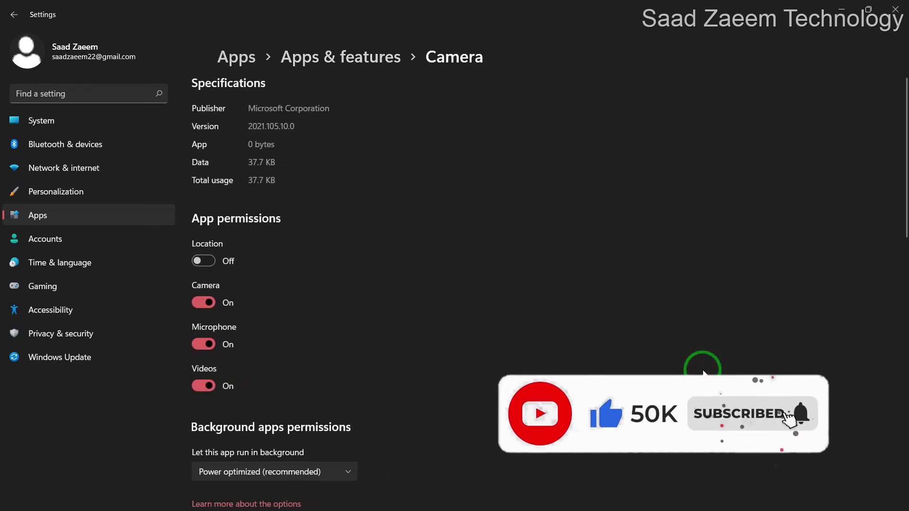
{"action": "scroll", "coordinate": [703, 373], "scroll_direction": "down", "scroll_amount": 3}
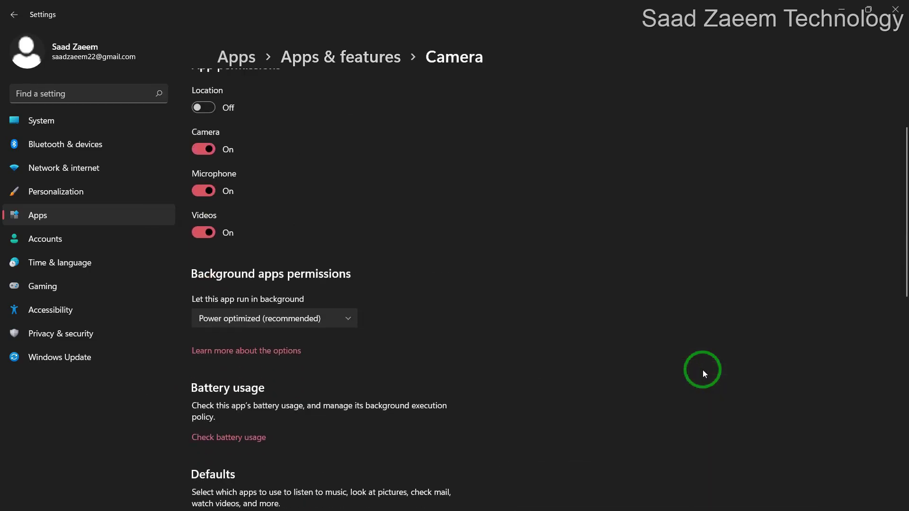
{"action": "scroll", "coordinate": [703, 373], "scroll_direction": "down", "scroll_amount": 6}
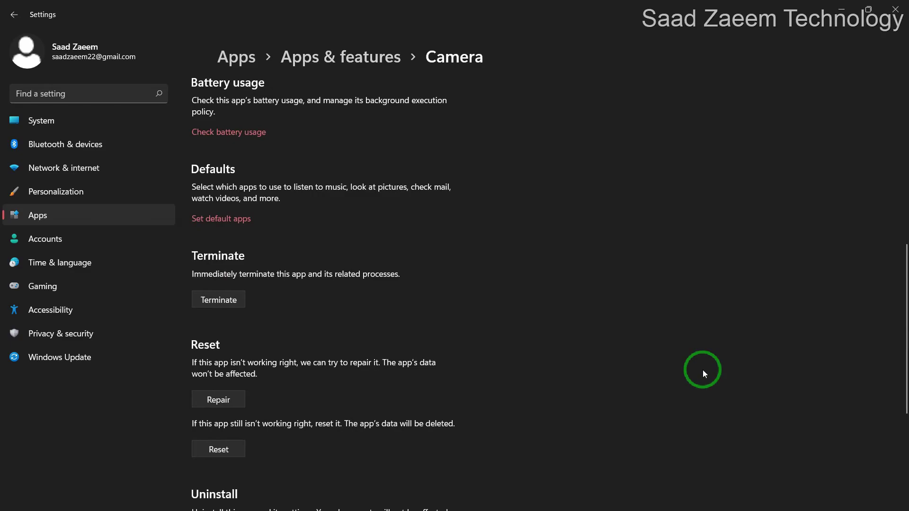
{"action": "scroll", "coordinate": [702, 370], "scroll_direction": "down", "scroll_amount": 1}
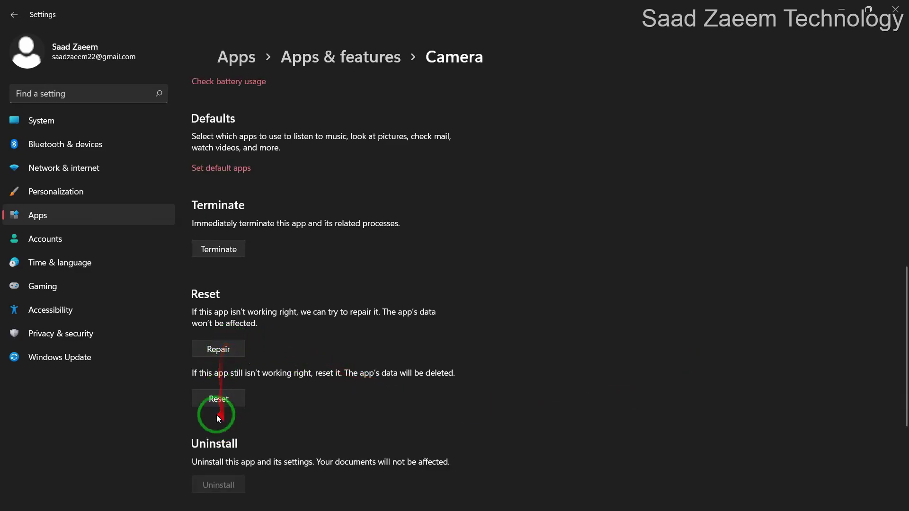